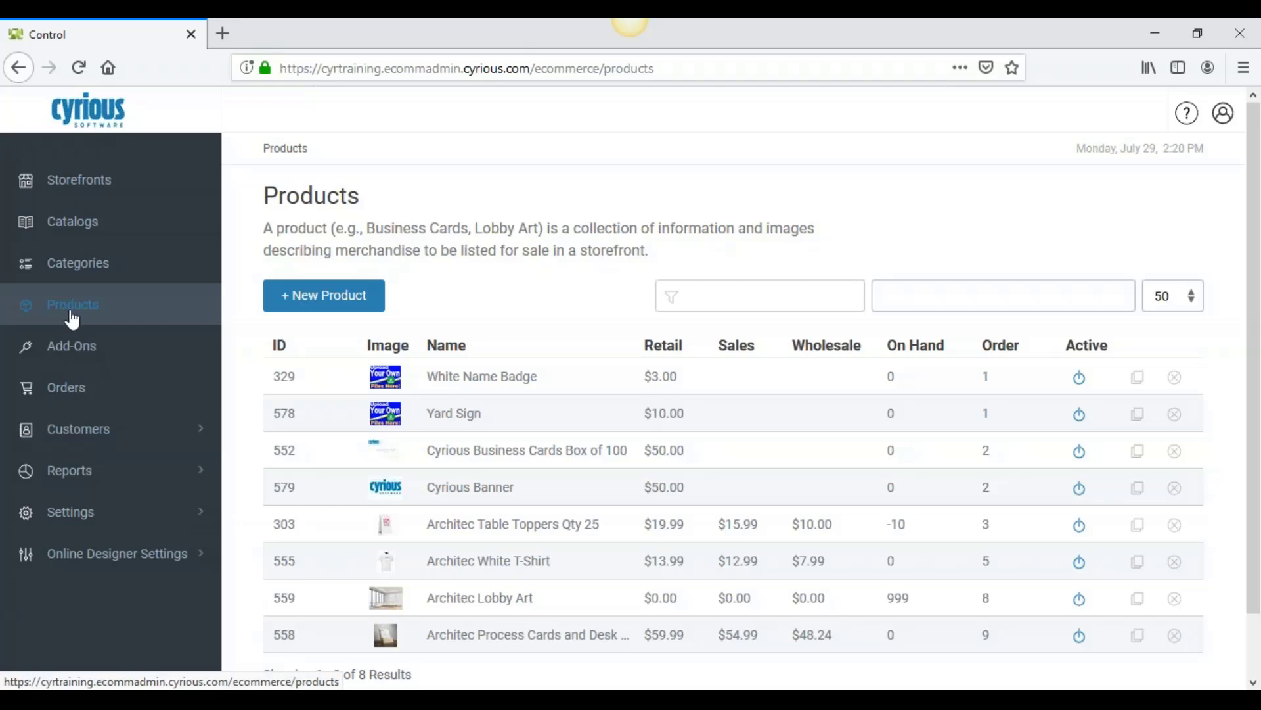
Open the Cyrious Banner product and review the product choices in its Control Integration section, keeping Digital Prints.
click(465, 499)
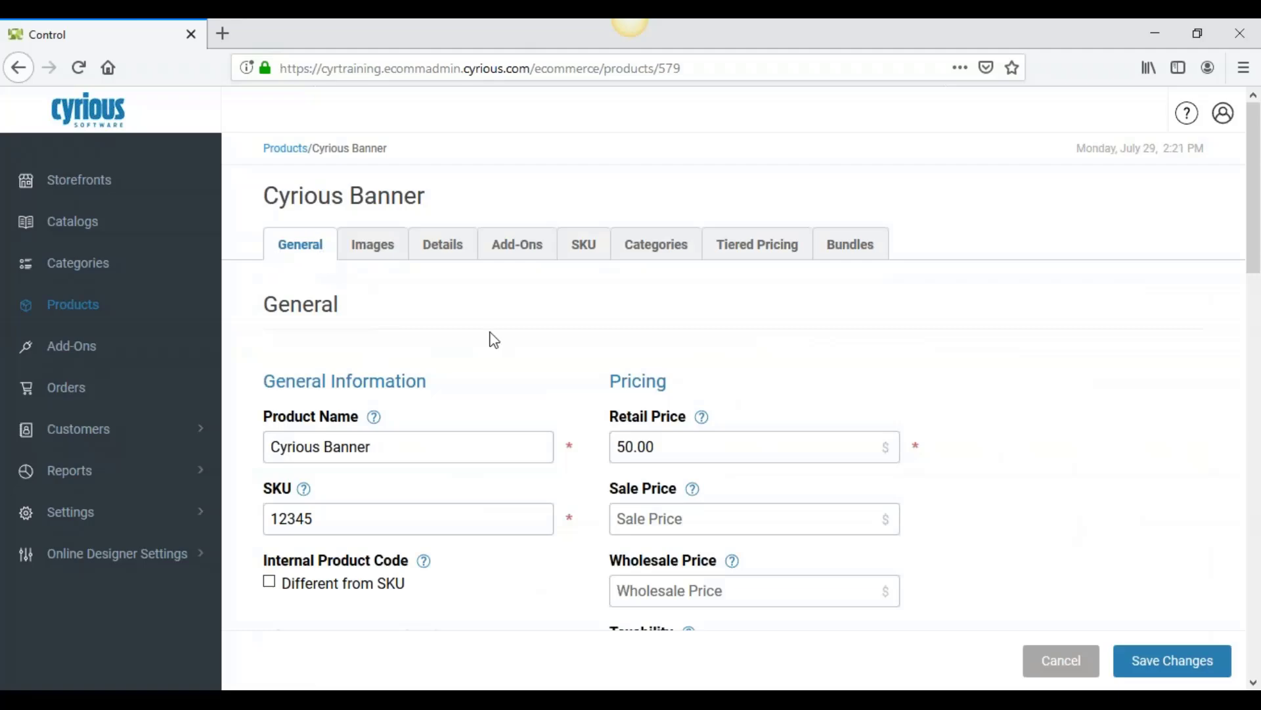
scroll(509, 357, down, 15)
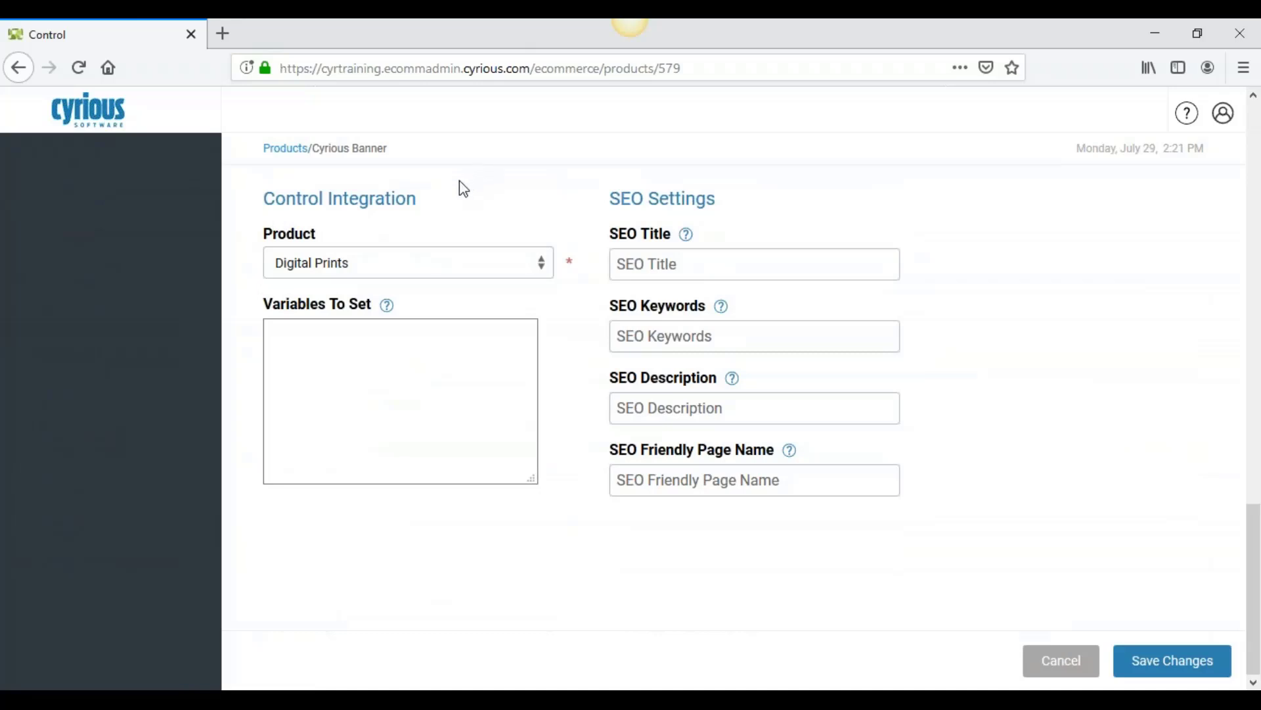
click(543, 269)
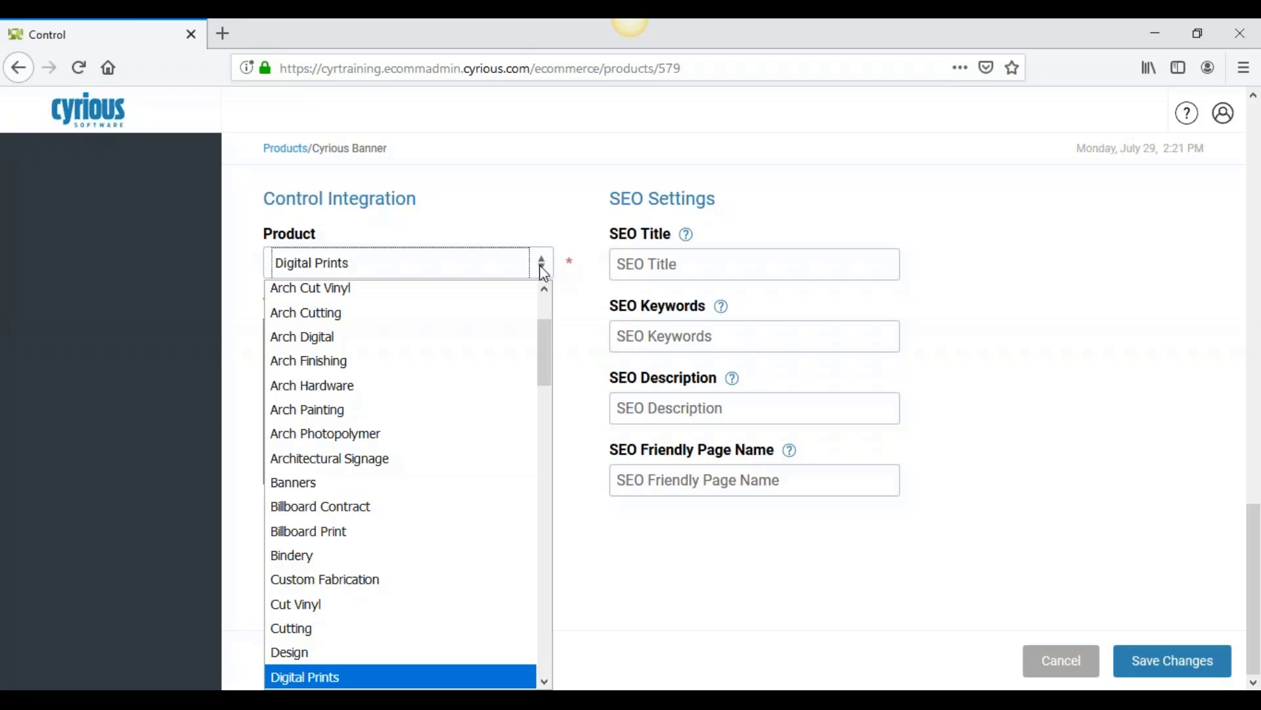
click(536, 225)
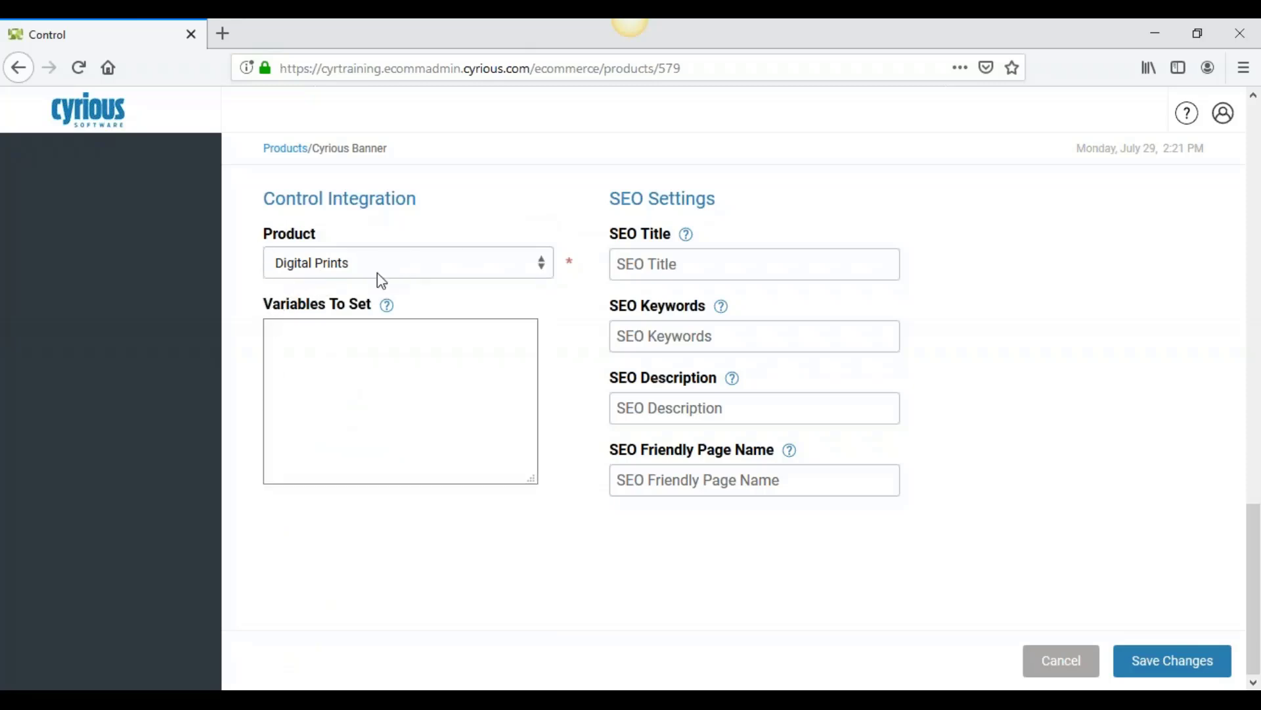
Enter the variable name "LargeFormatPrinters=" in the product's Variables To Set.
click(312, 343)
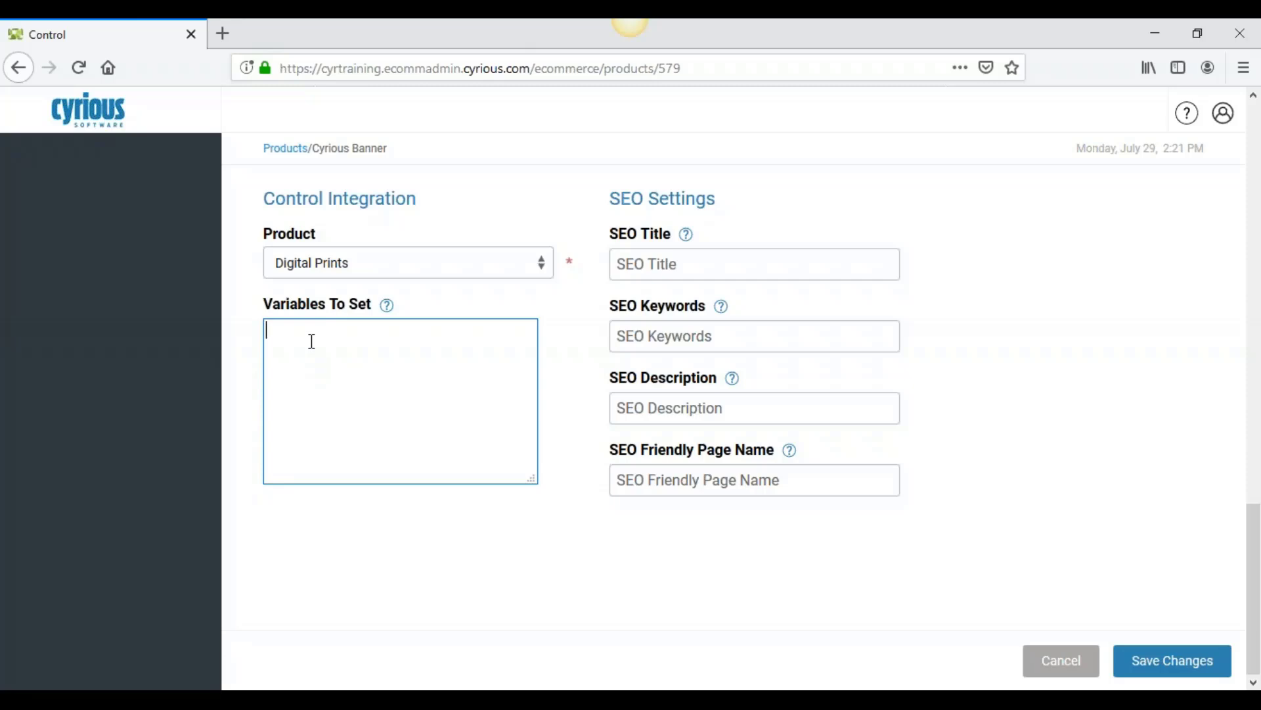
text(LargeFormatPrint)
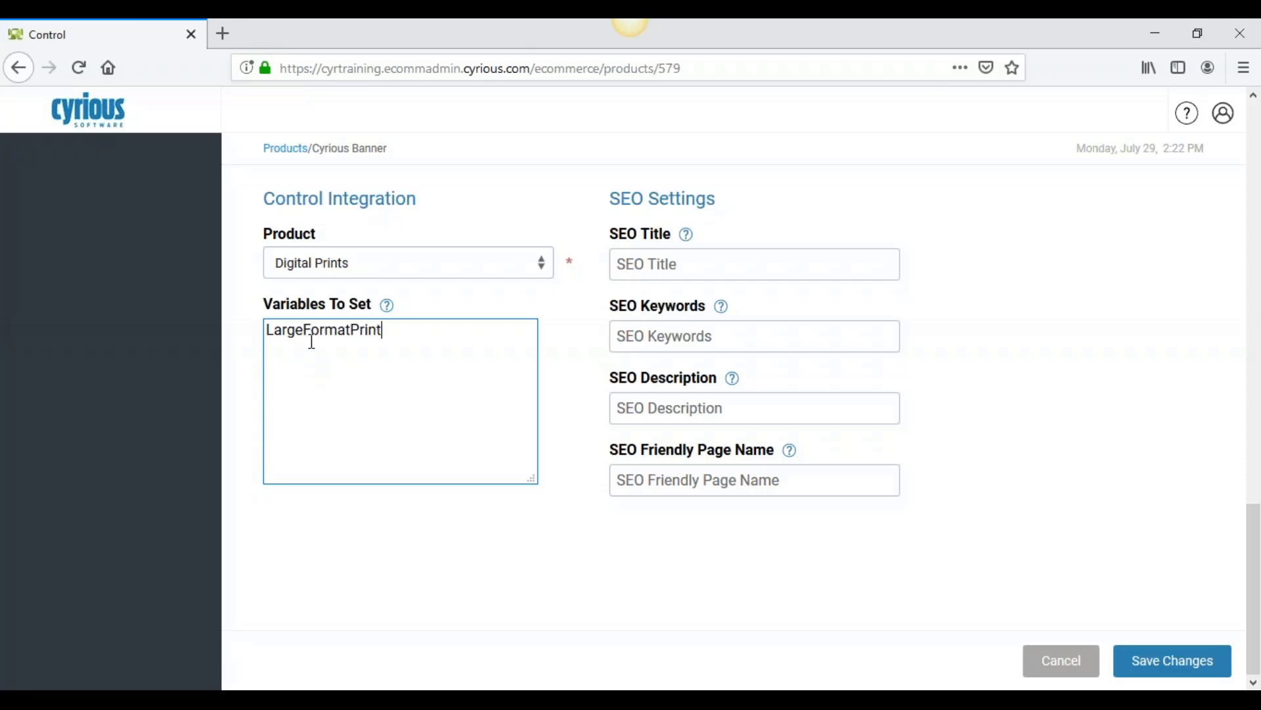
text(ers)
drag(267, 332, 407, 340)
key(ctrl+z)
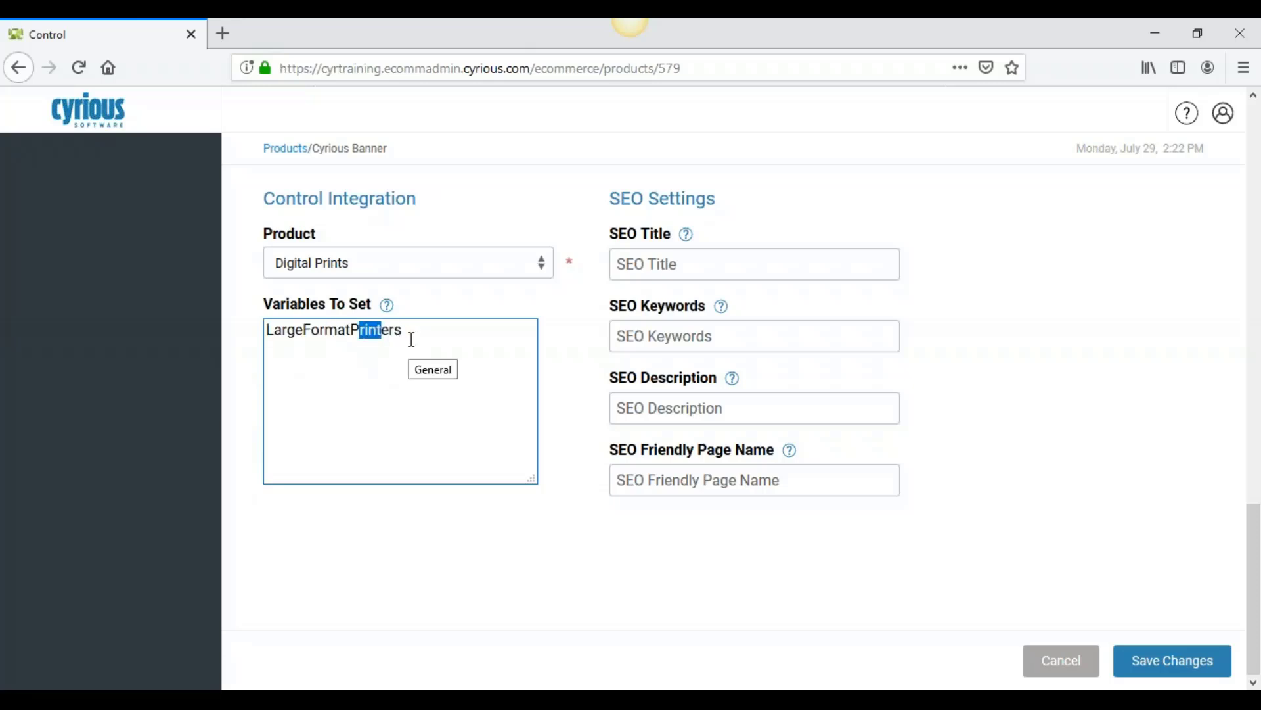
click(414, 338)
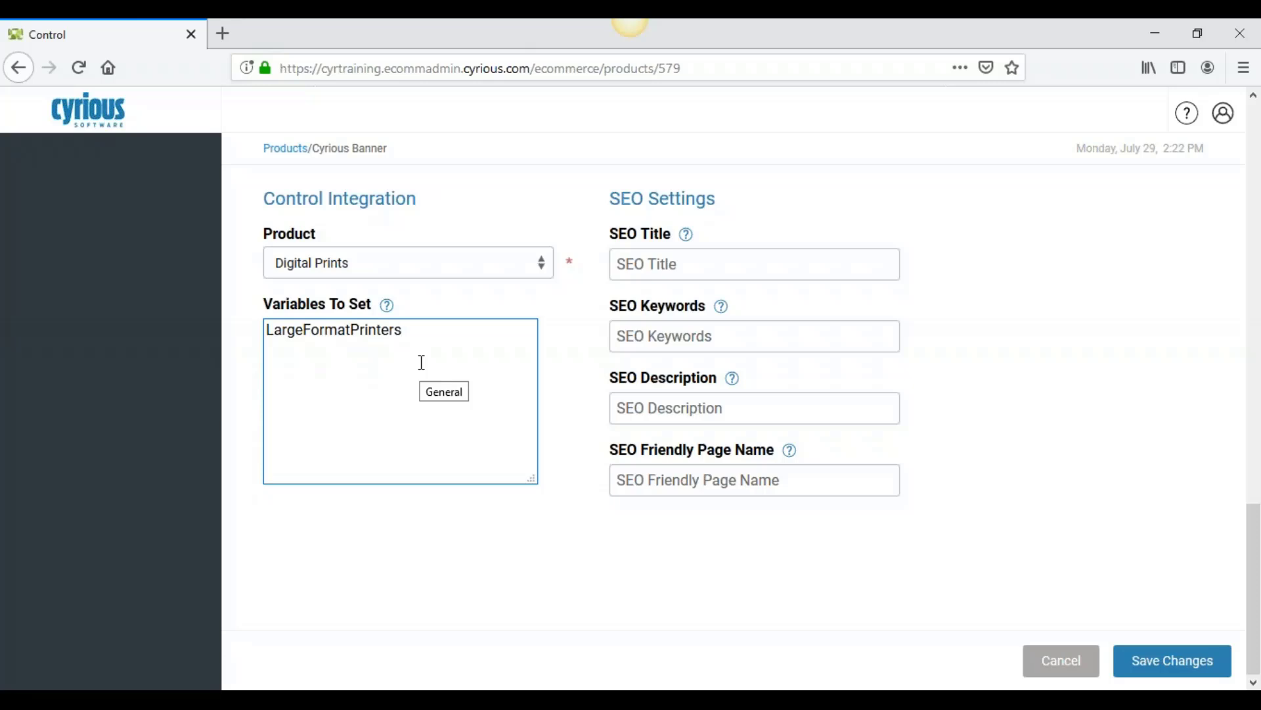
text(=)
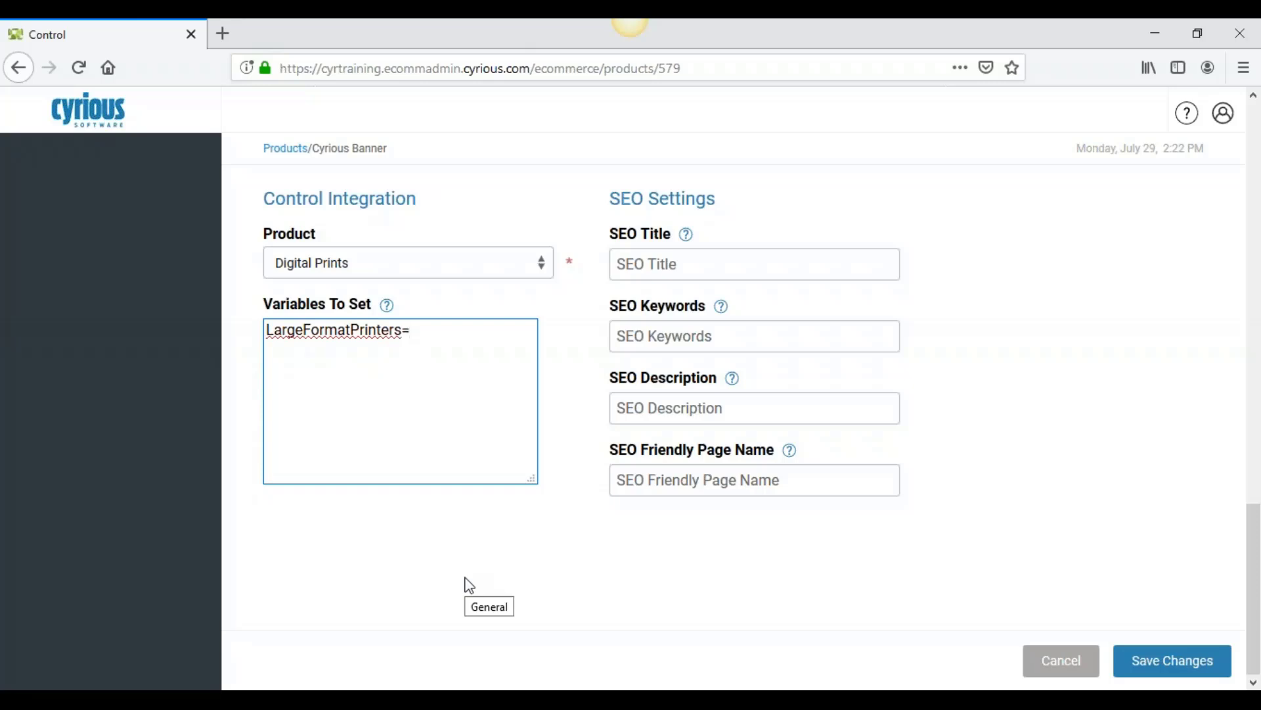
Switch to Cyrious Control, copy the Machine value HP Latex from the Wide Format Prints form, and paste it after "LargeFormatPrinters=" in the browser.
click(436, 686)
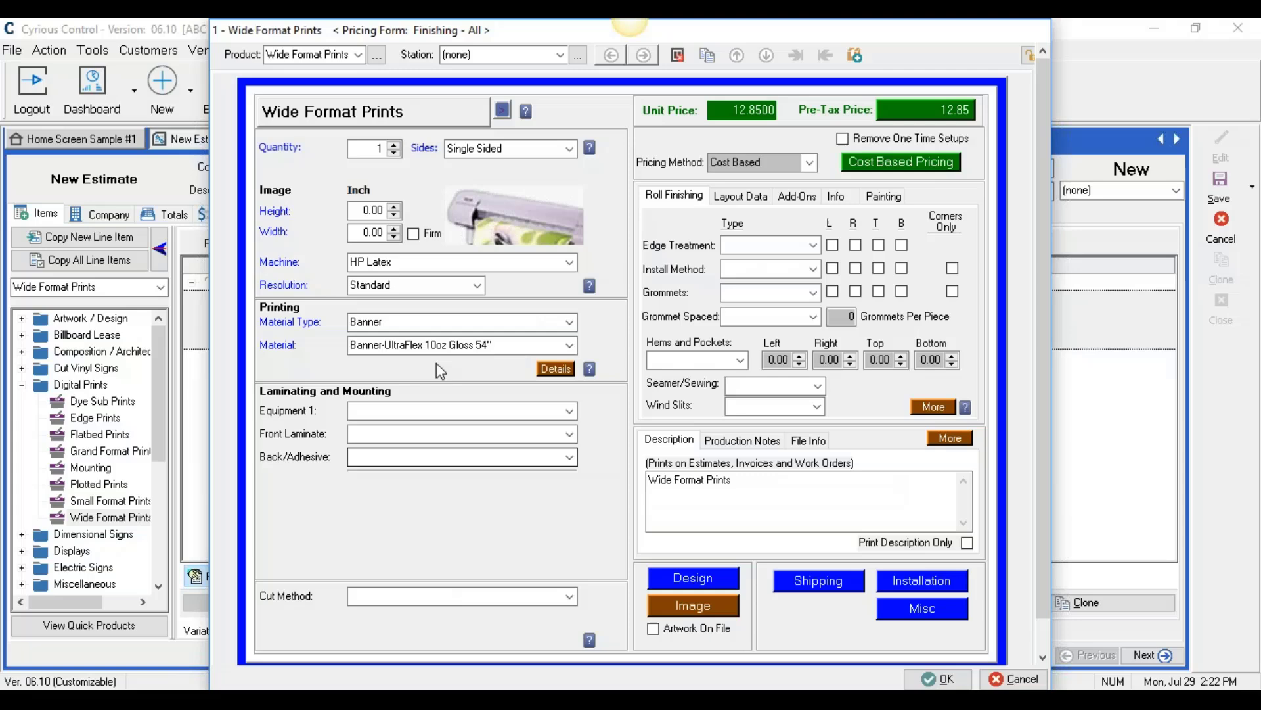
click(422, 263)
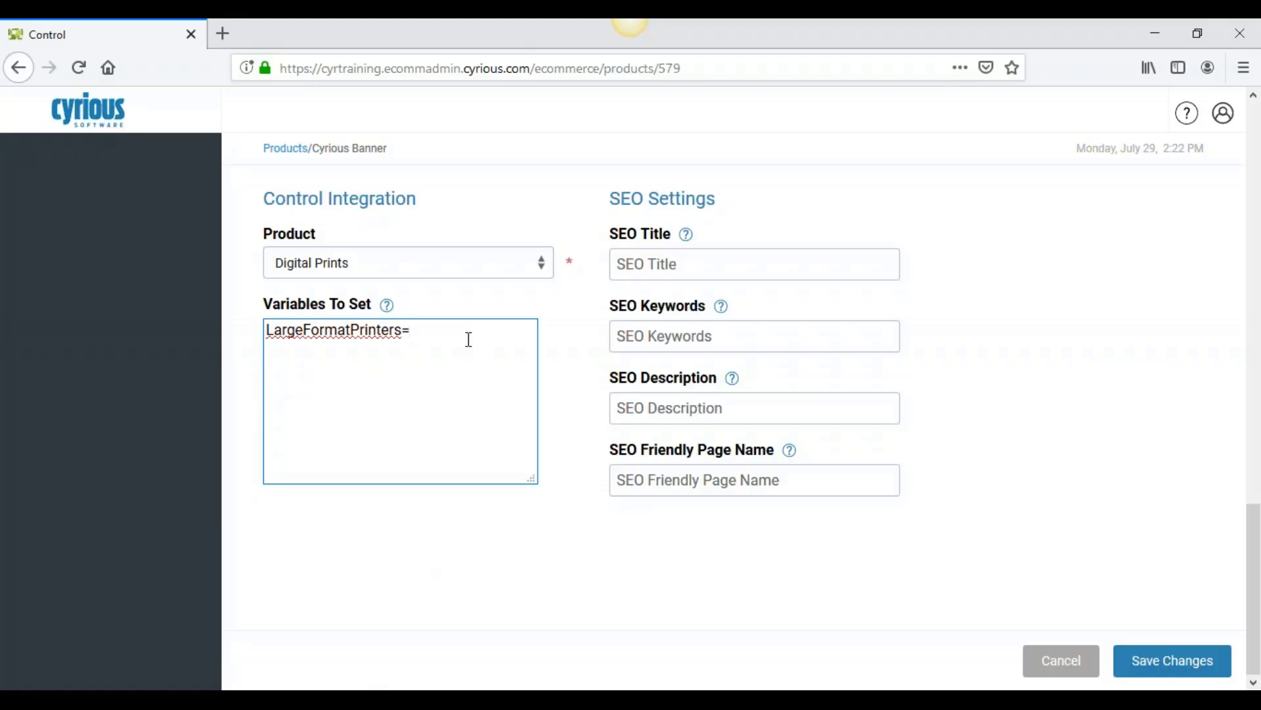
right_click(469, 338)
click(512, 418)
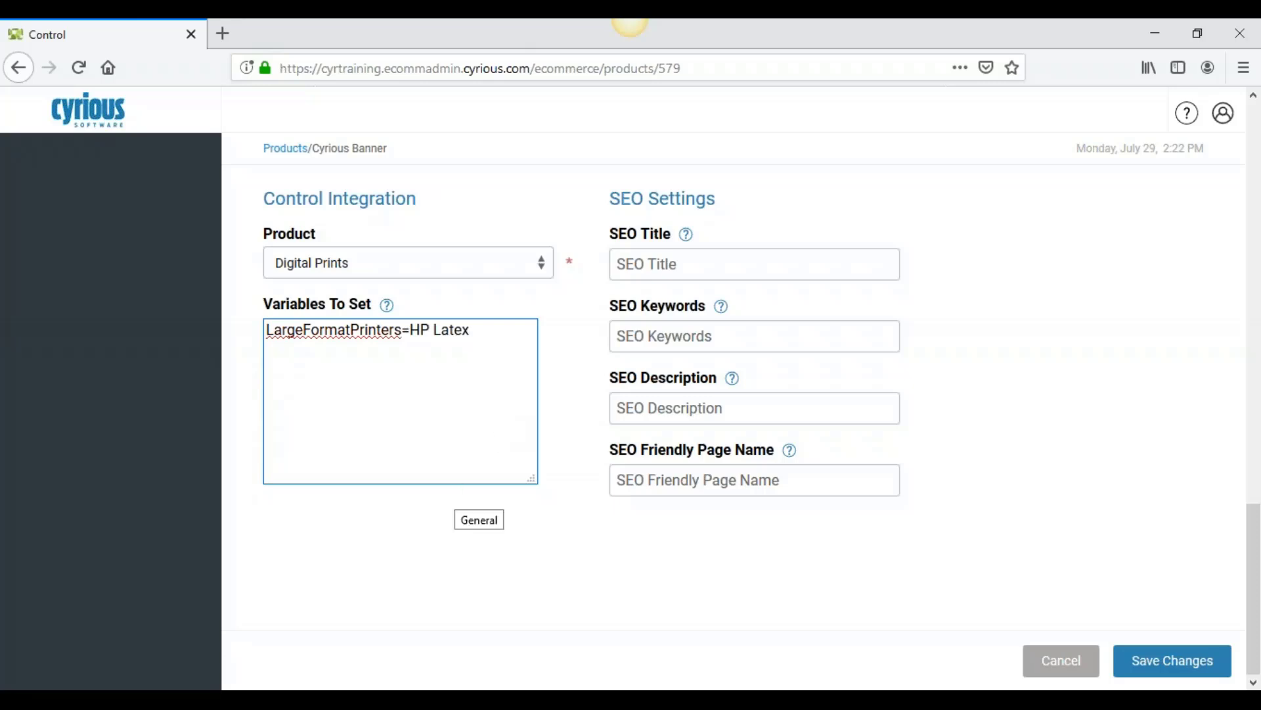
Add a second variable line, "RollStock_MaterialType=Banner", to Variables To Set.
key(Return)
text(RollStock_Materi)
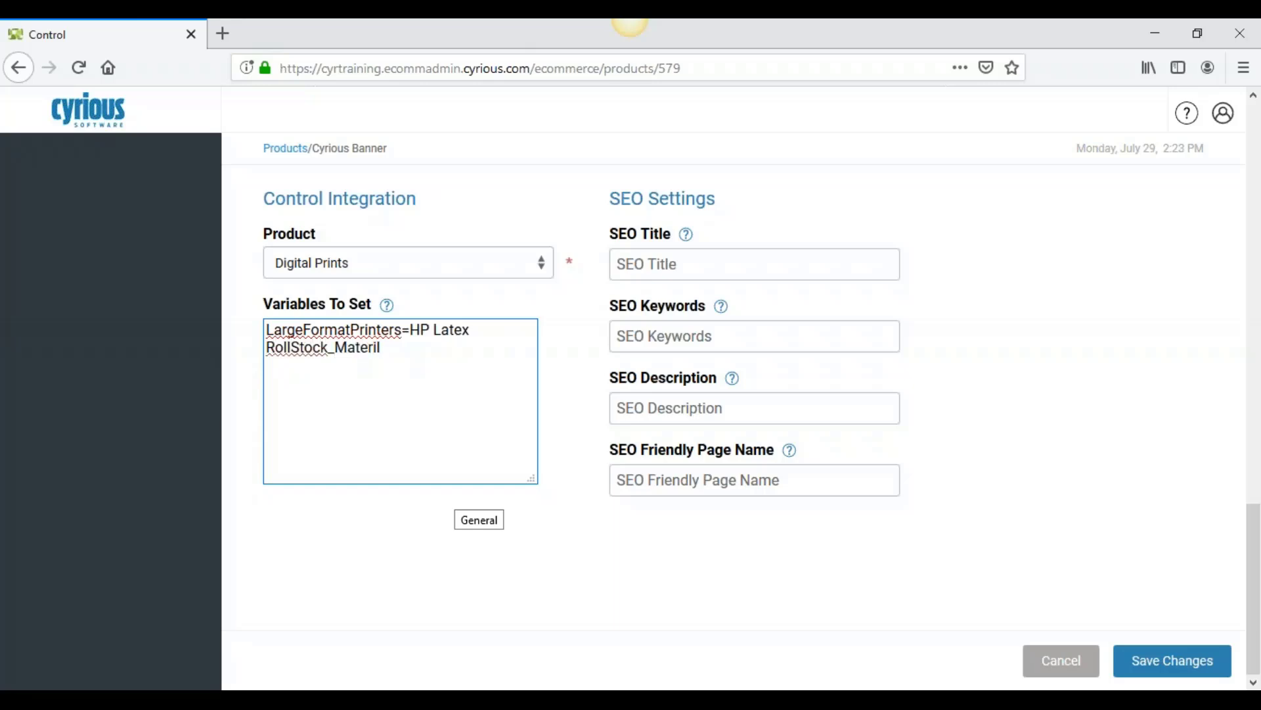
text(alType=Banner)
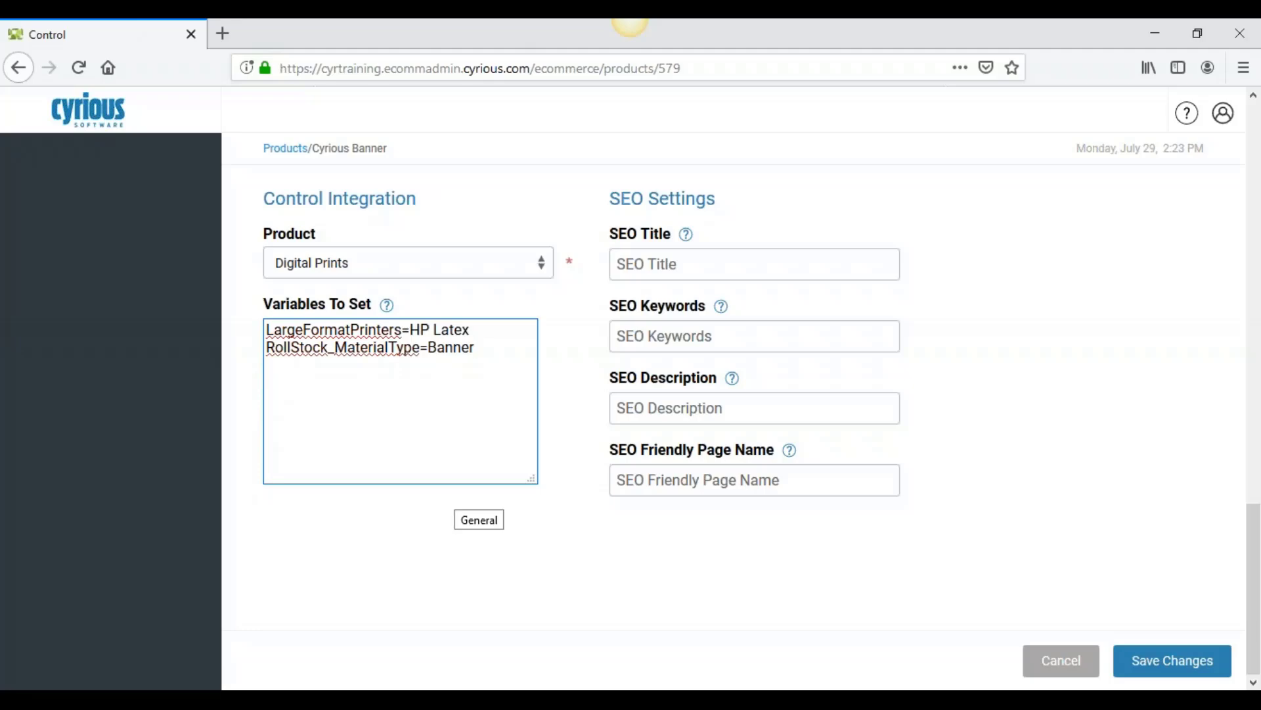
Add "RollStock_Material=" with the Material value Banner-UltraFlex 10oz Gloss 54" copied from Cyrious Control, and slightly enlarge the Variables To Set box.
key(Return)
text(RollStock_Ma)
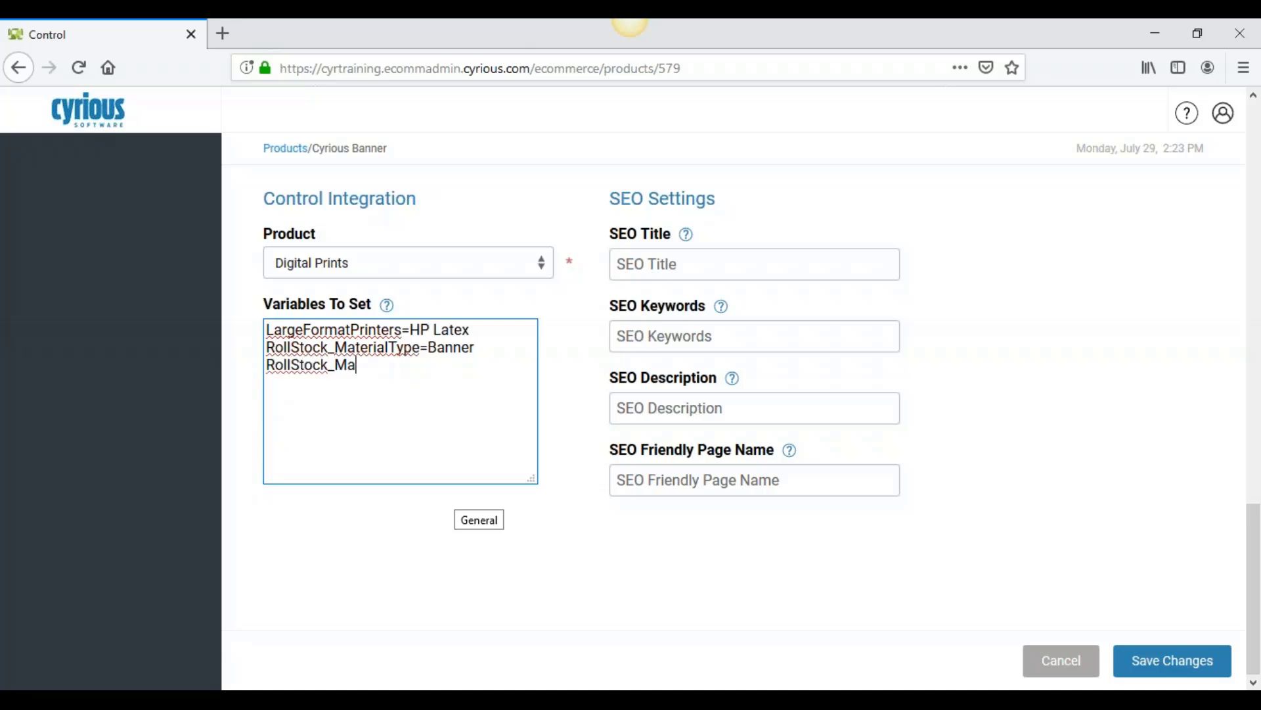
text(terial=)
key(alt+Tab)
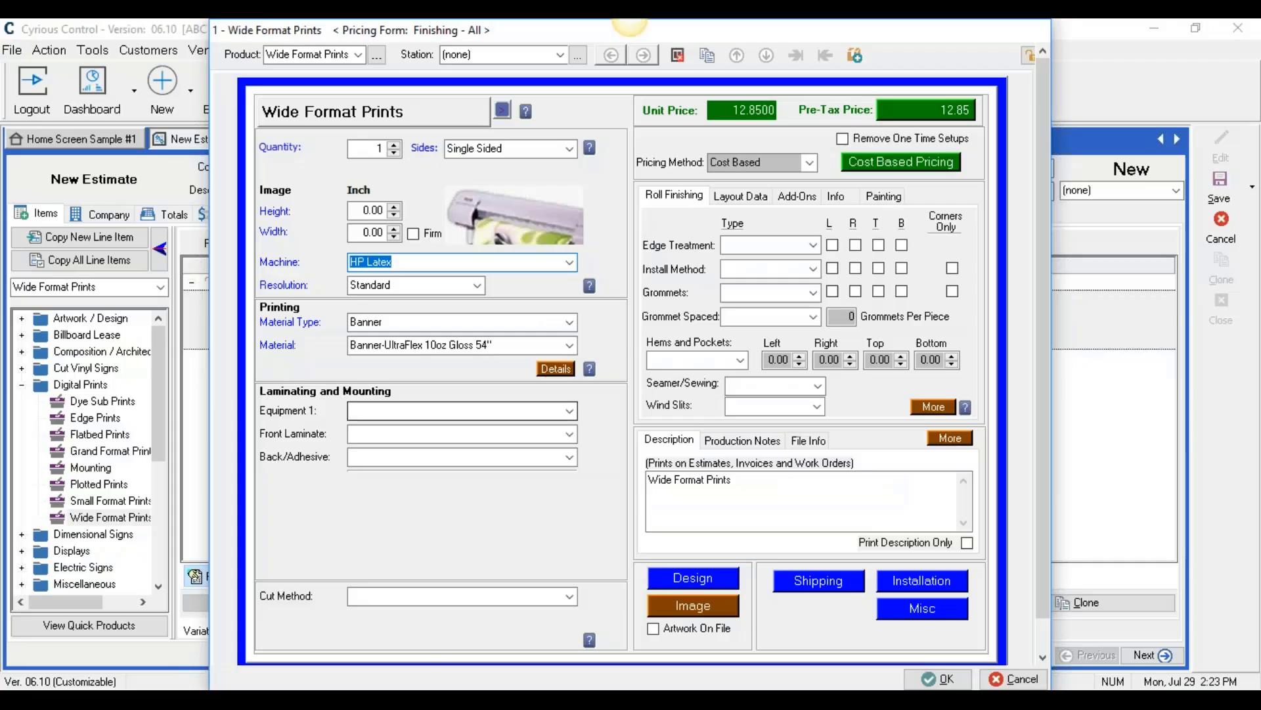
drag(506, 347, 248, 391)
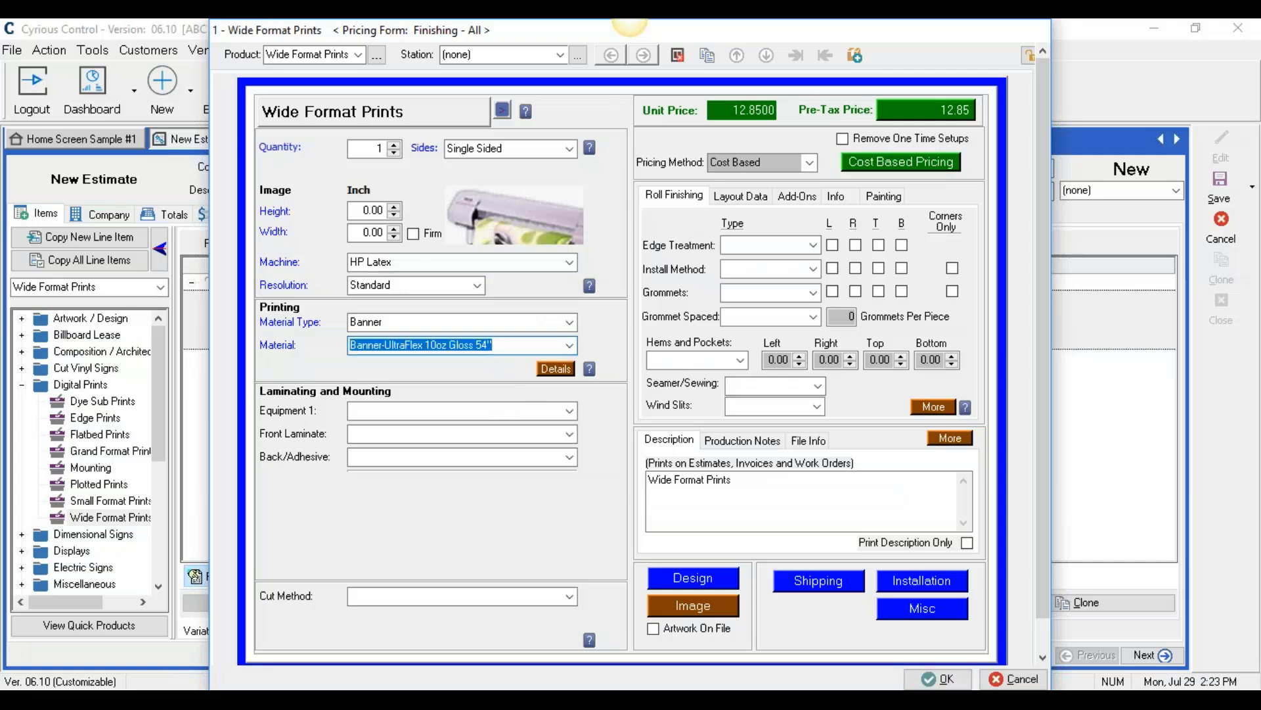
click(946, 679)
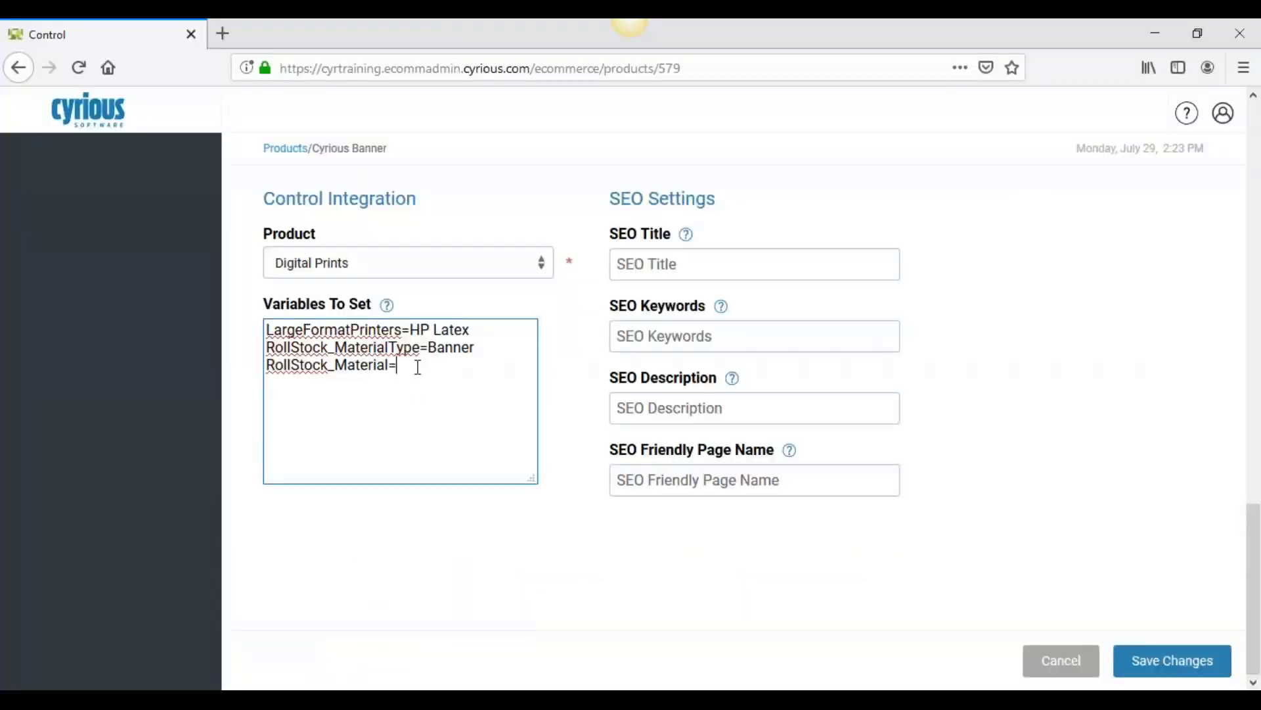
right_click(418, 366)
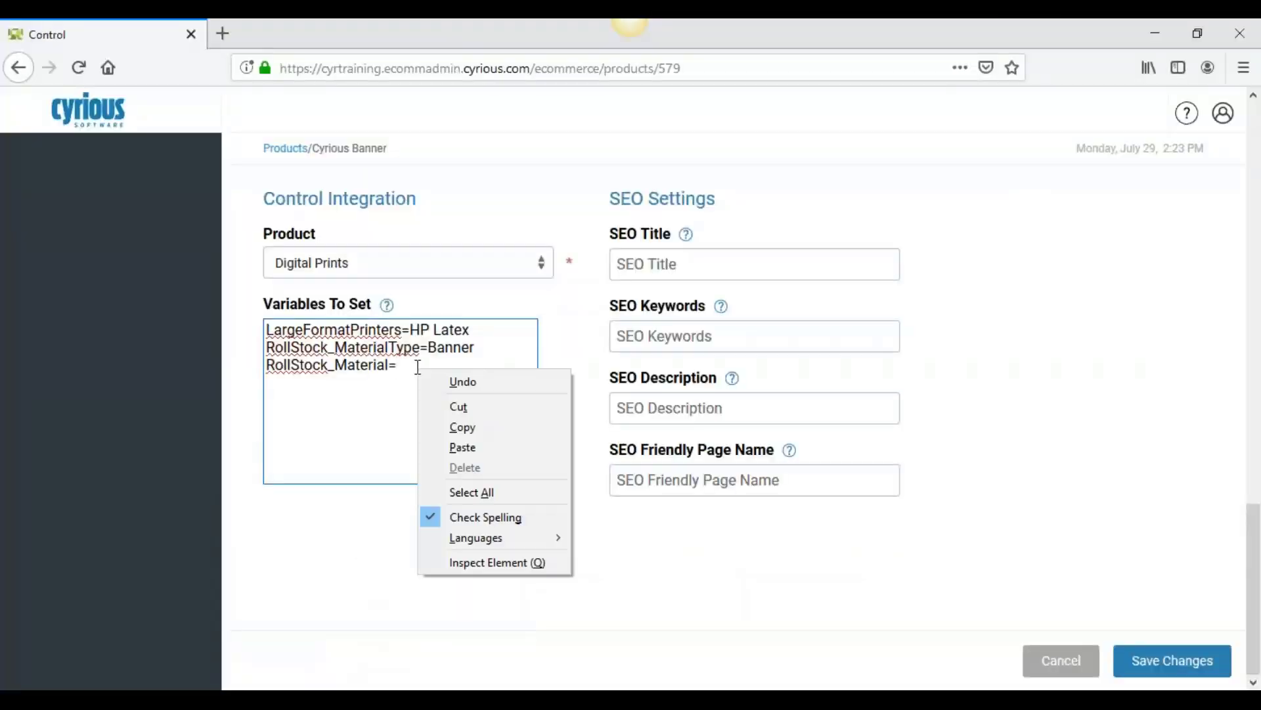
click(462, 447)
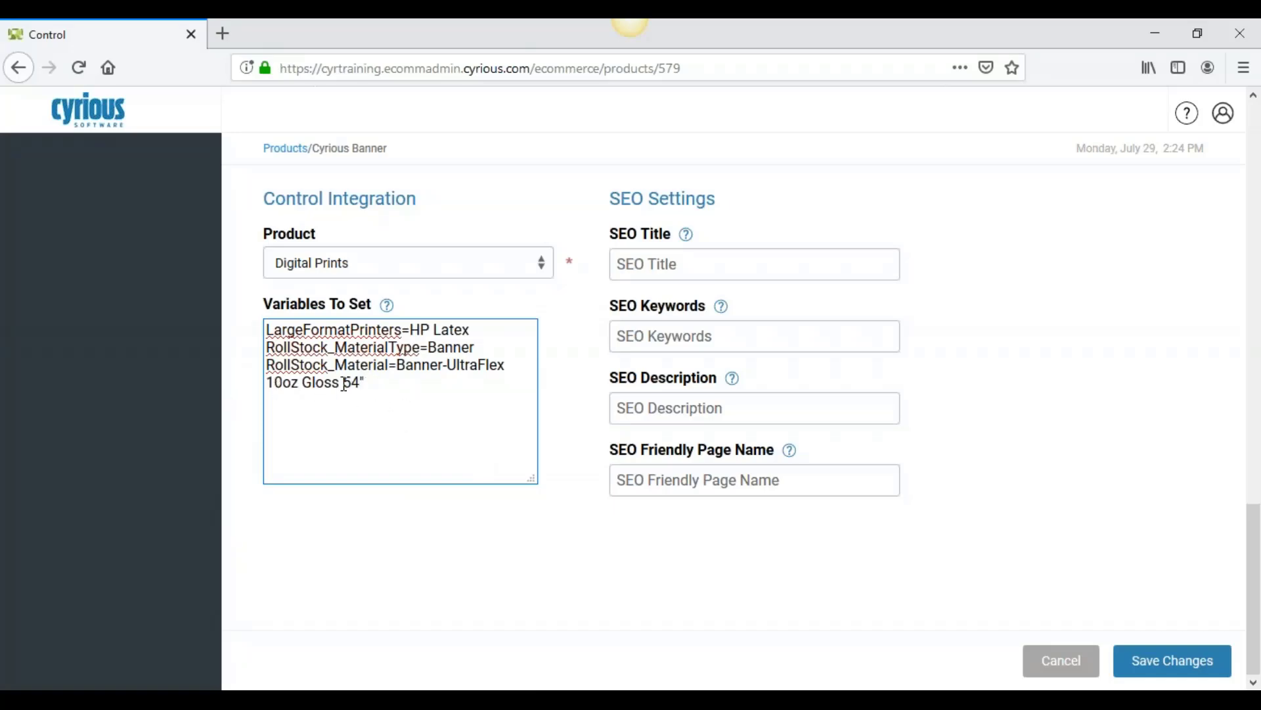
mouse_move(540, 485)
mouse_down()
mouse_move(679, 528)
mouse_move(542, 499)
mouse_up()
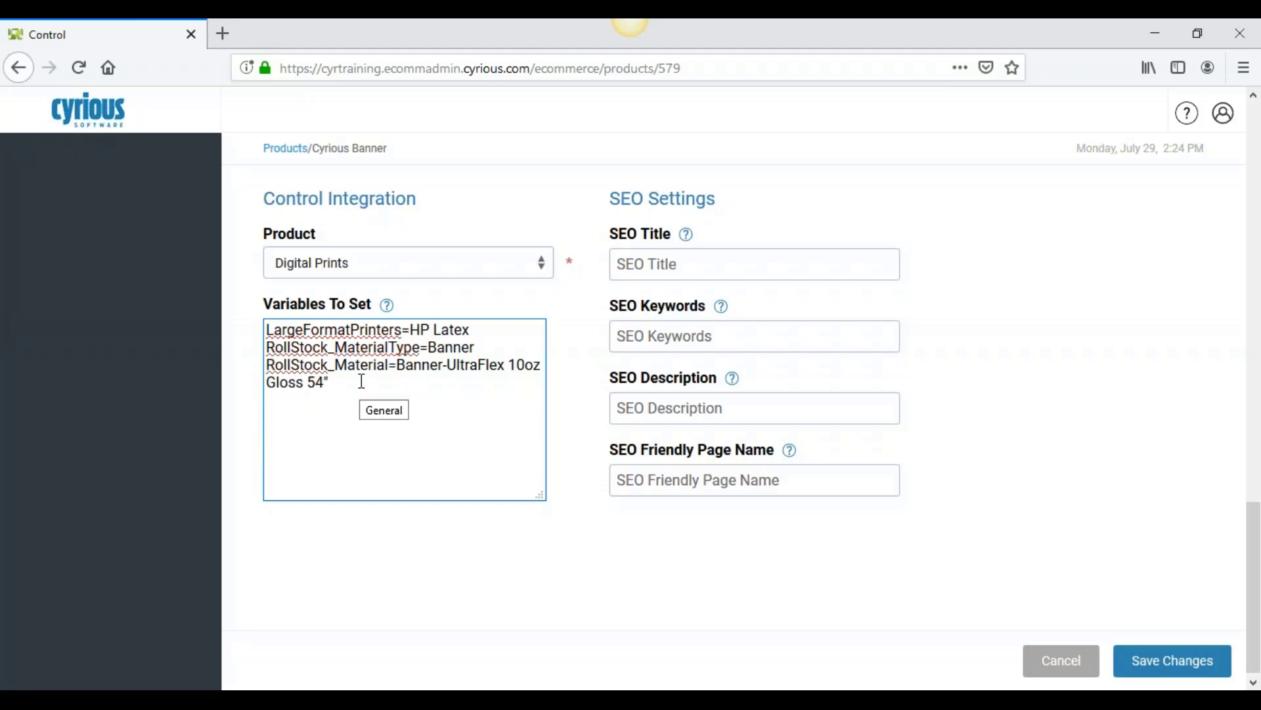
Add the line "ImageHeight={{height}}" below the material variable in Variables To Set.
scroll(362, 381, up, 3)
mouse_move(392, 408)
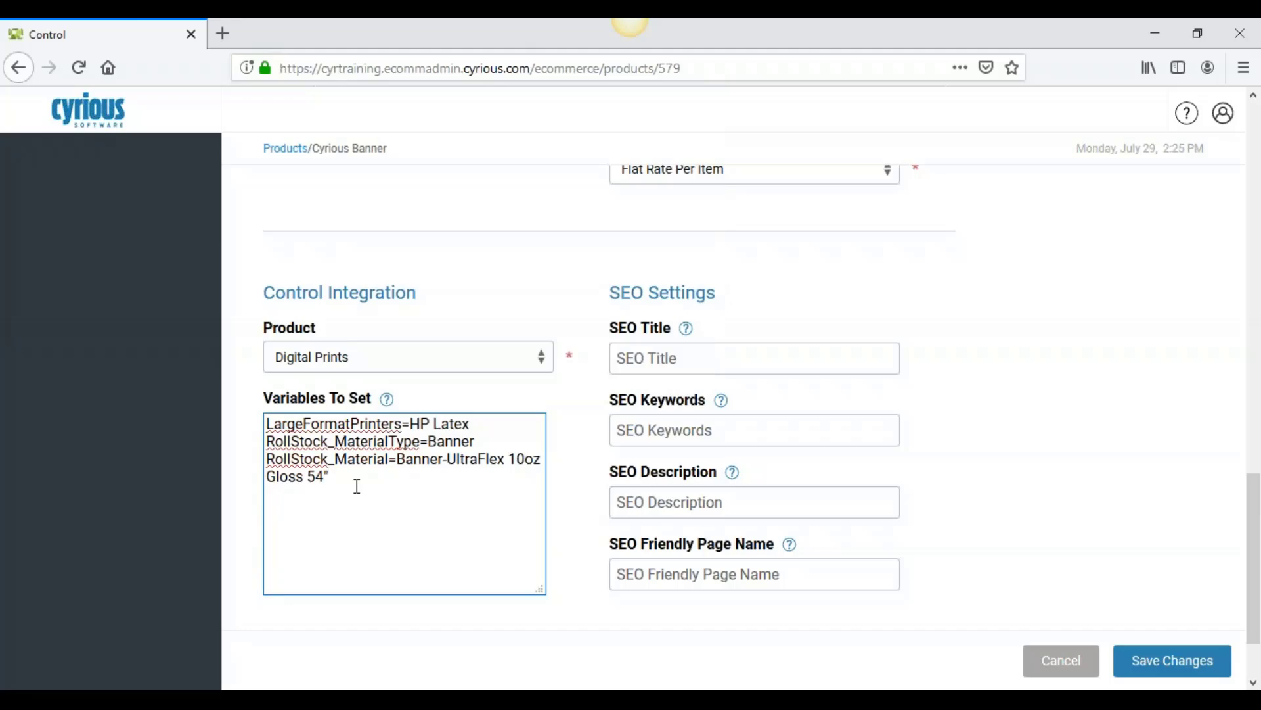
key(Return)
text(ImageHeight)
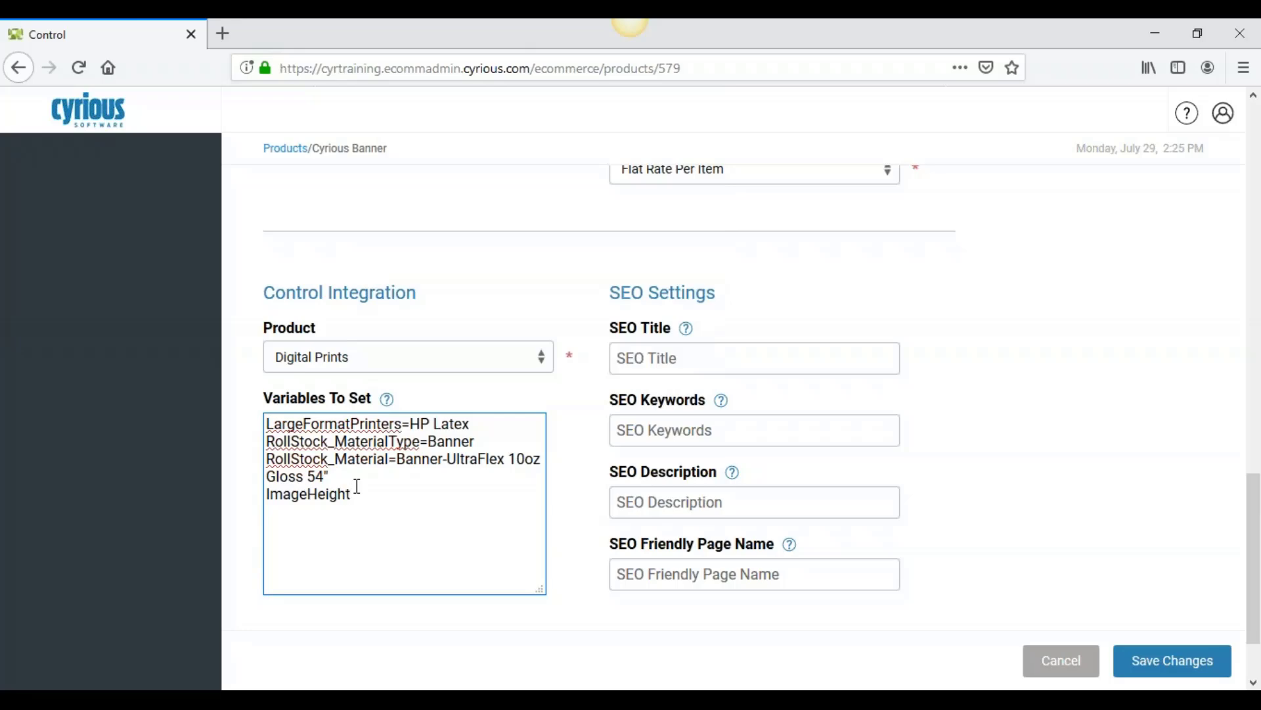
text(={{height}})
key(Return)
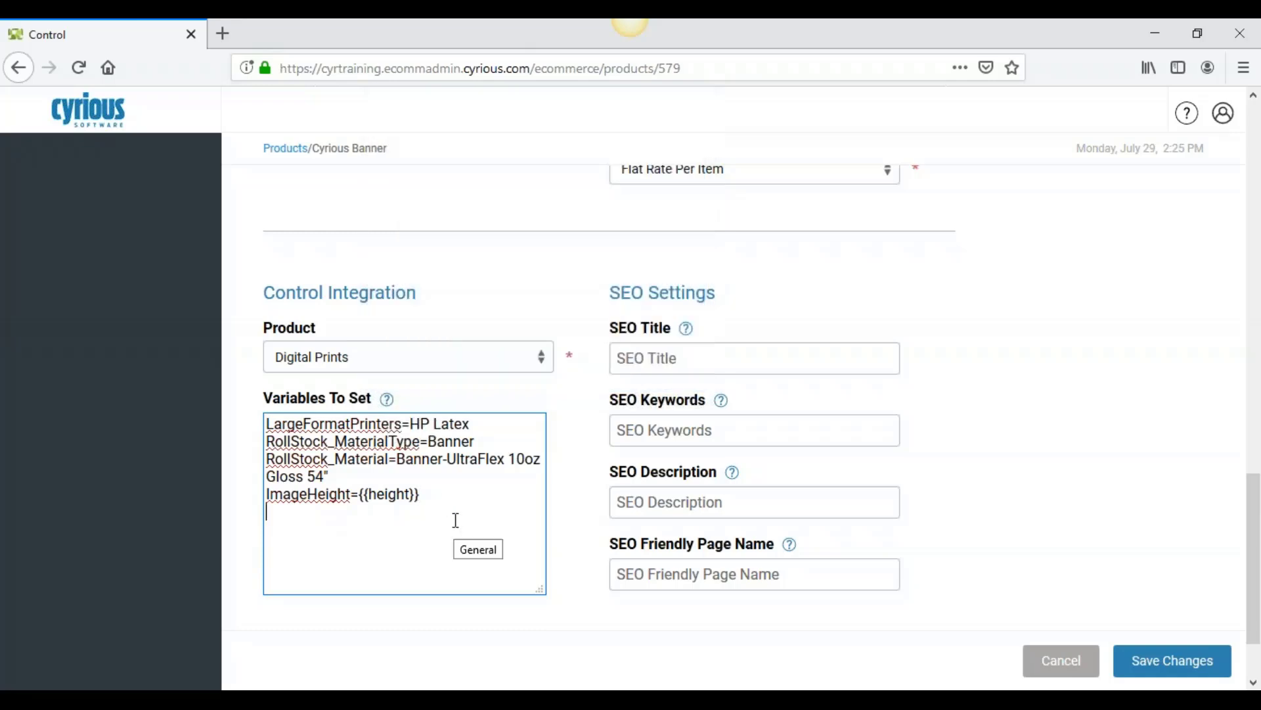
Add the line "ImageWidth={{width}}" to Variables To Set and save the product changes.
text(ImageWidth)
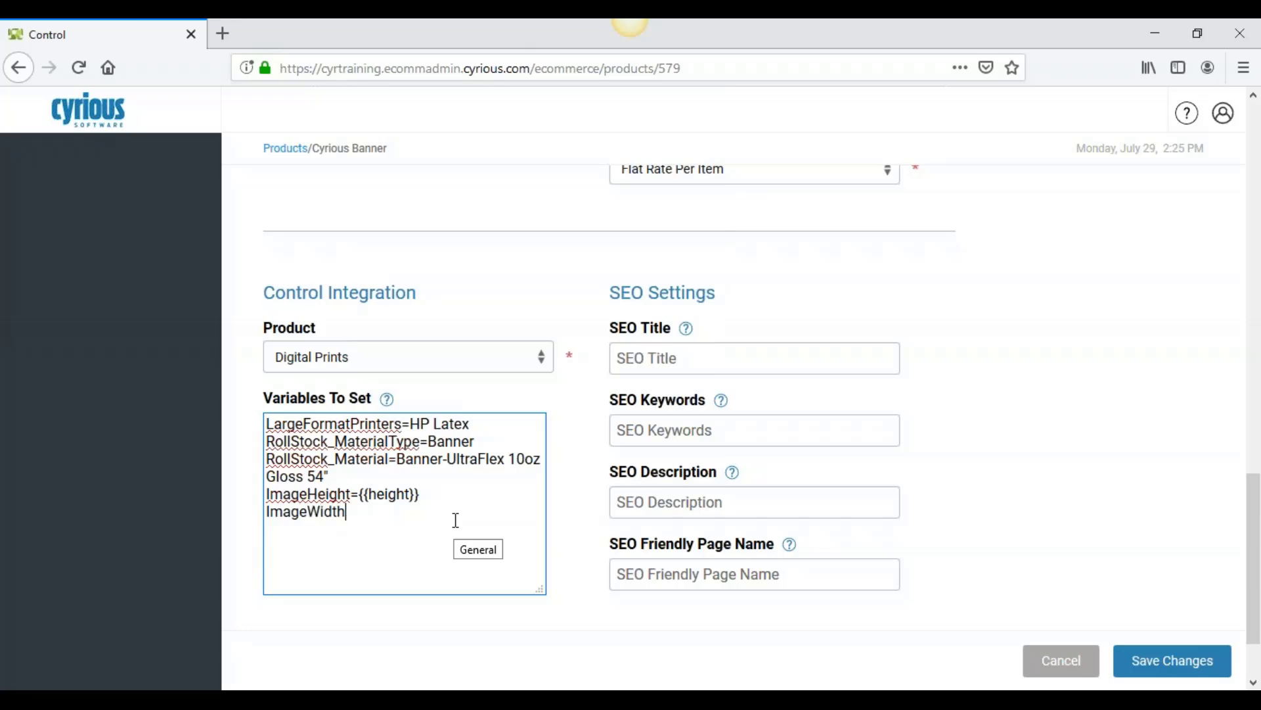
text(={{width)
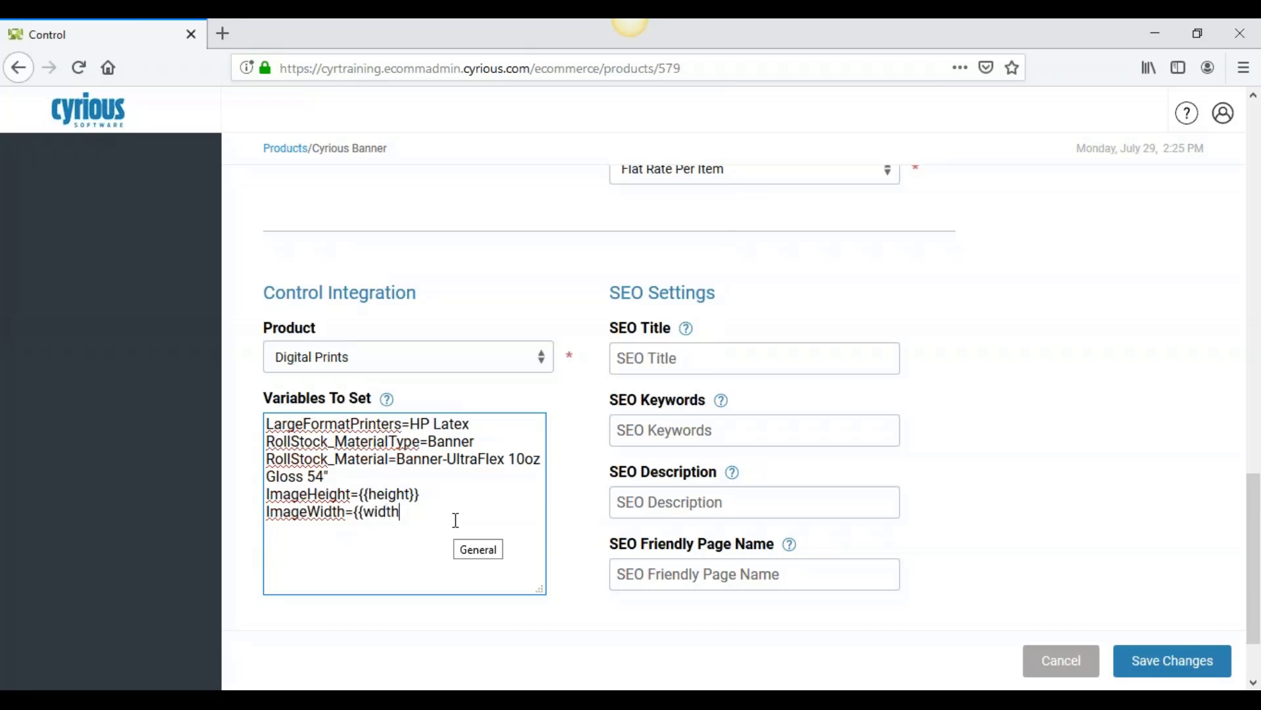
text(}})
click(1177, 668)
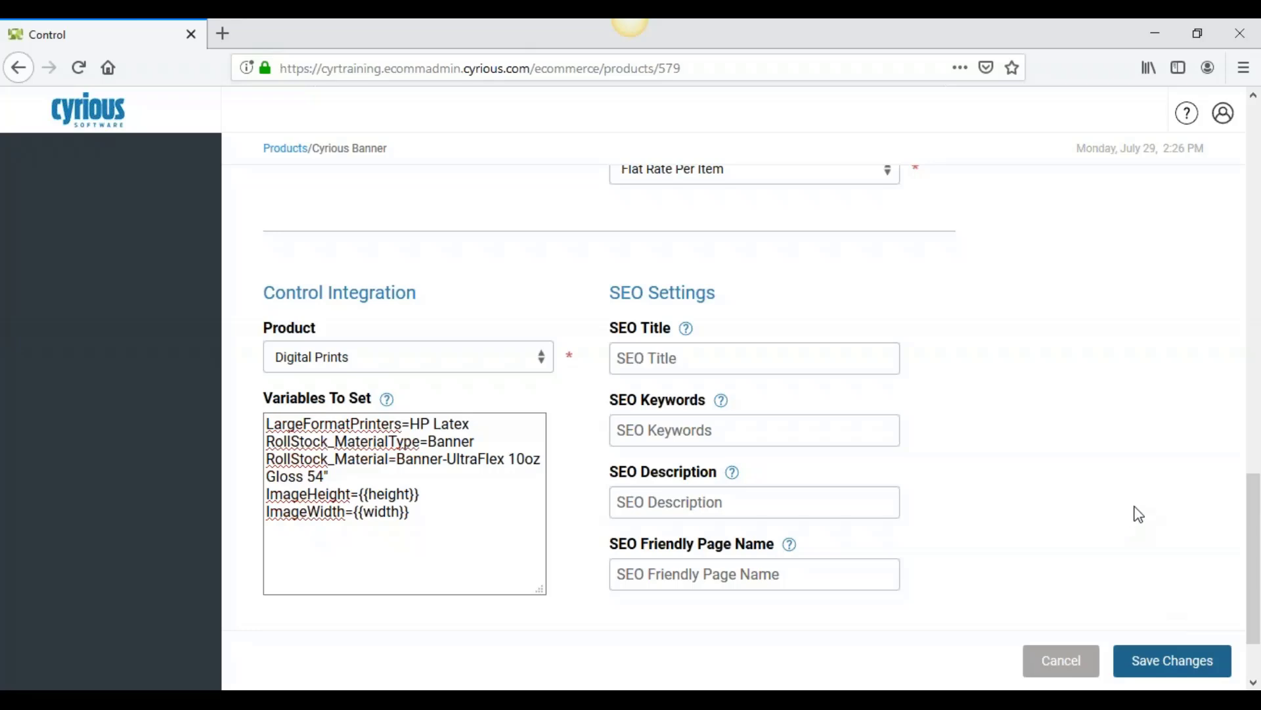
Show the available help options for the ecommerce admin site.
click(1188, 116)
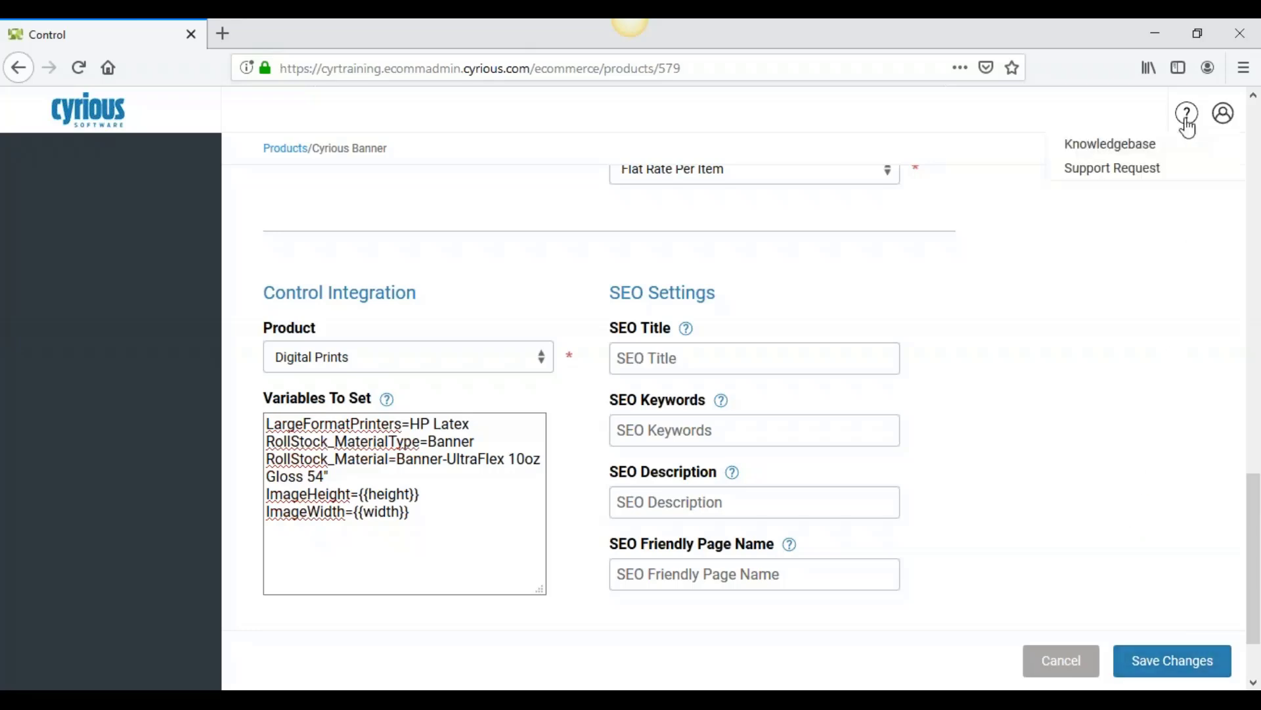